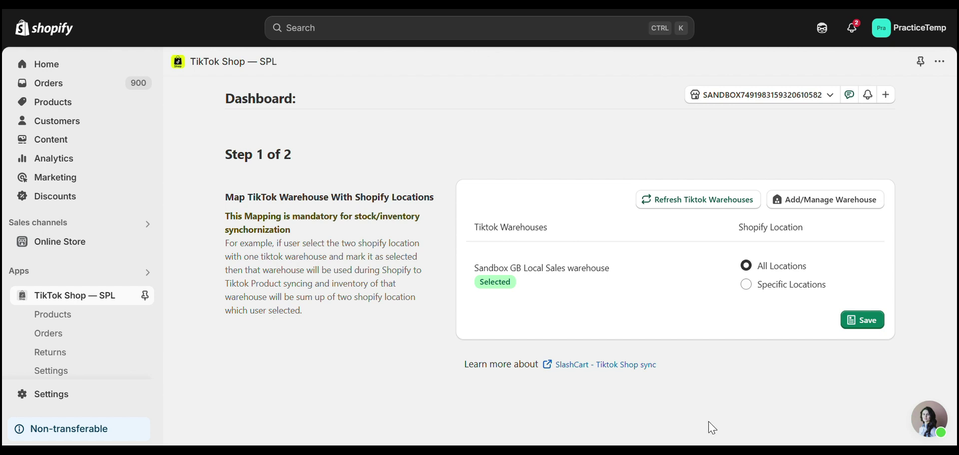
Refresh TikTok warehouses and save Sandbox GB Local Sales mapped to all Shopify locations.
left_click(723, 205)
left_click(746, 284)
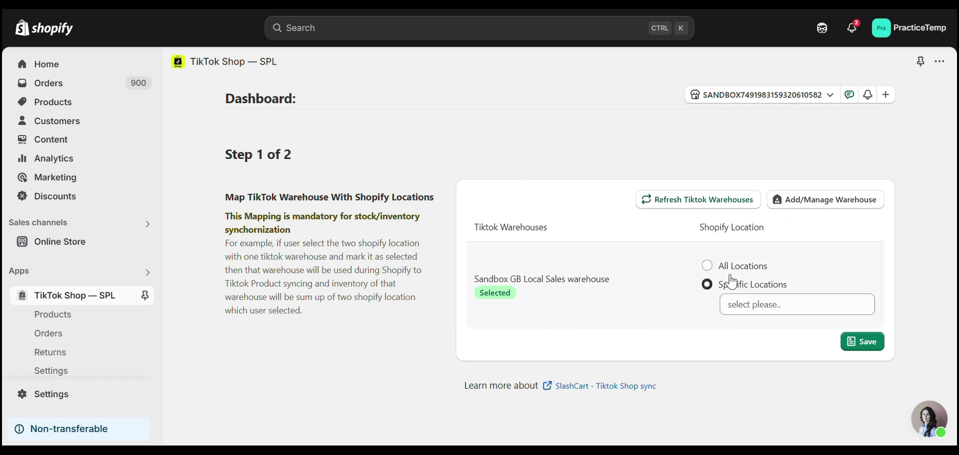
left_click(707, 266)
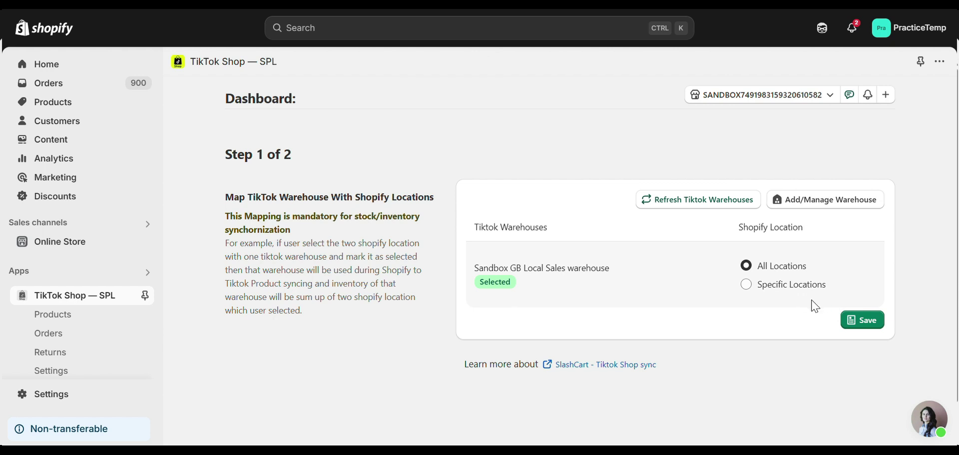
left_click(870, 322)
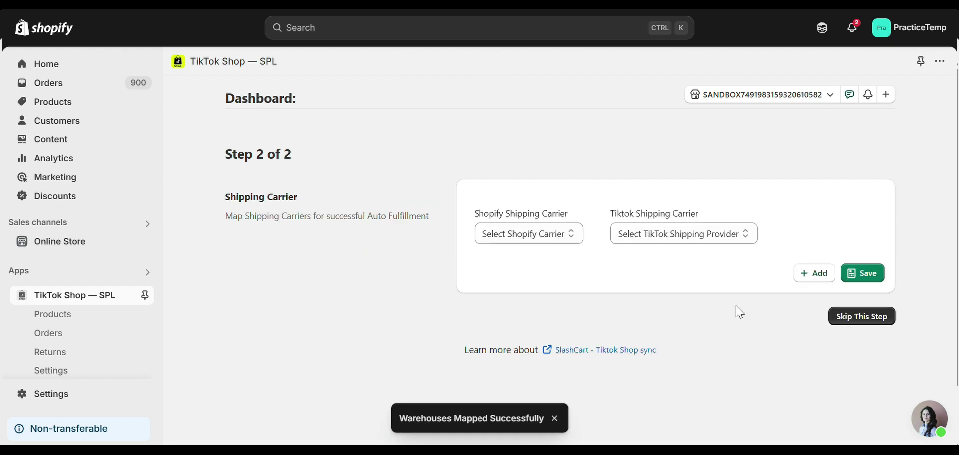
Select DHL Express as Shopify carrier and DHL Express as TikTok shipping provider.
left_click(565, 245)
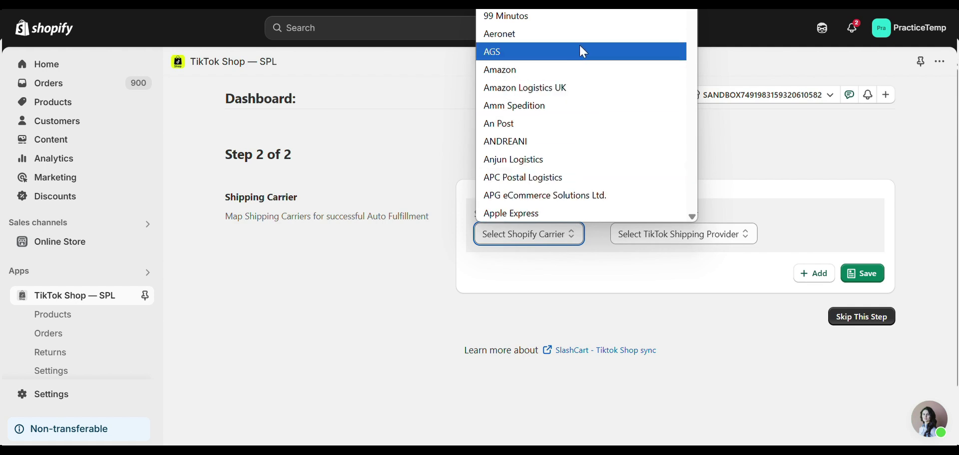
scroll(568, 15, "down", 10)
left_click(567, 15)
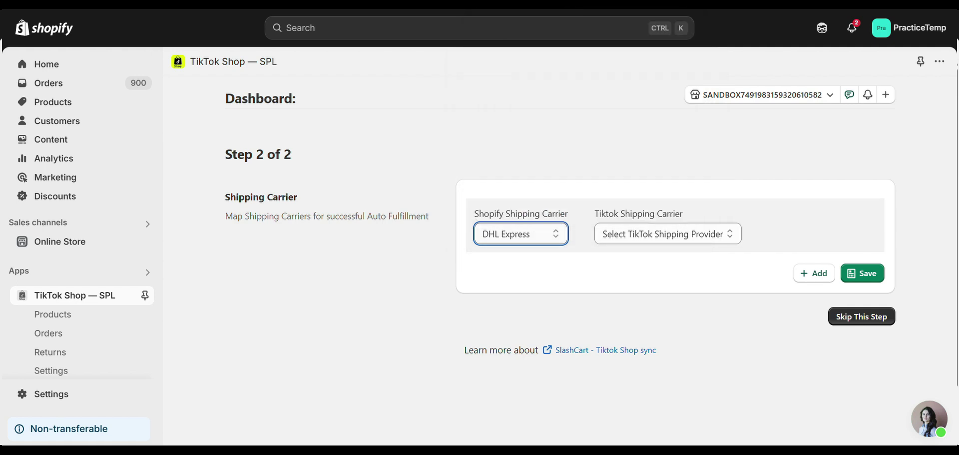
left_click(690, 241)
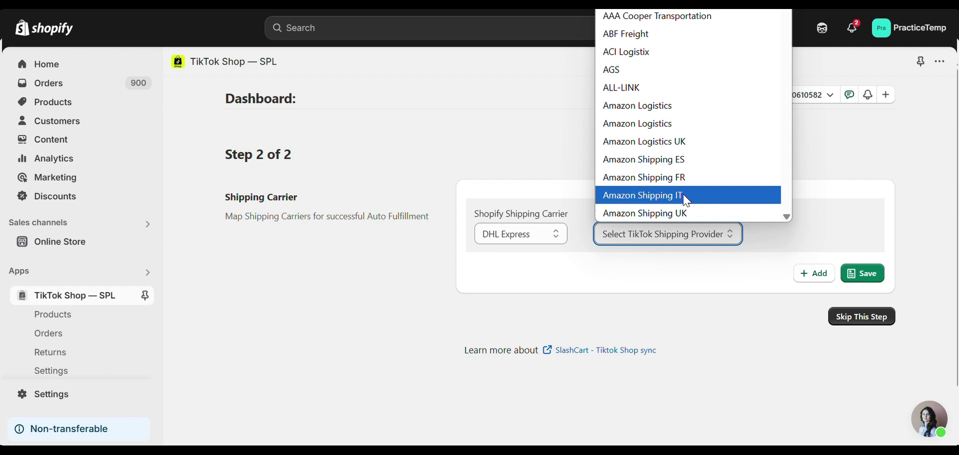
key("d")
key("h")
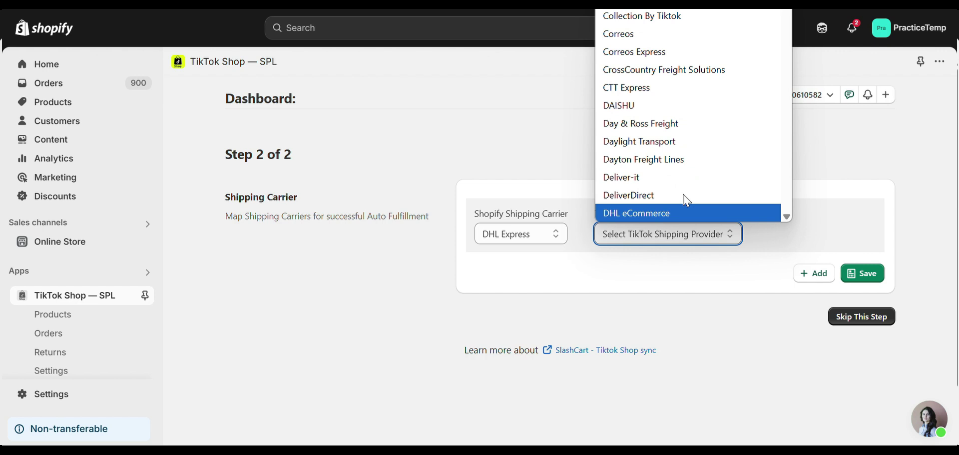
scroll(687, 200, "down", 2)
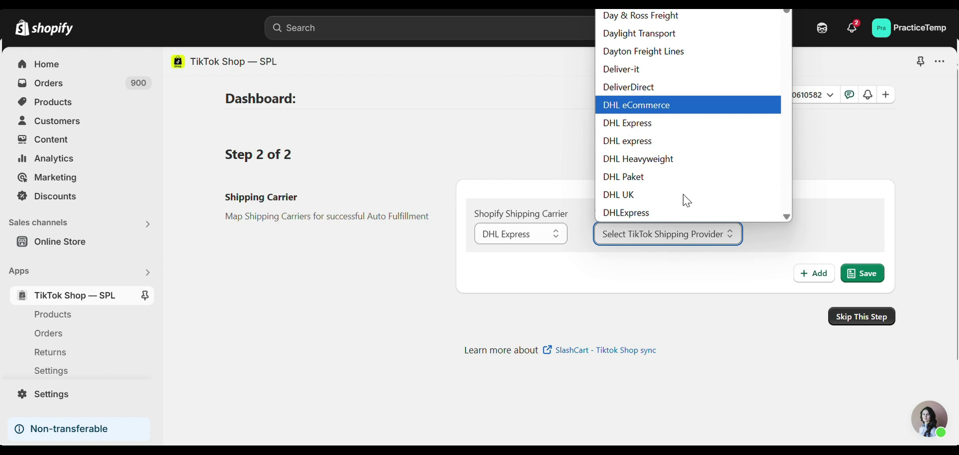
scroll(687, 200, "down", 1)
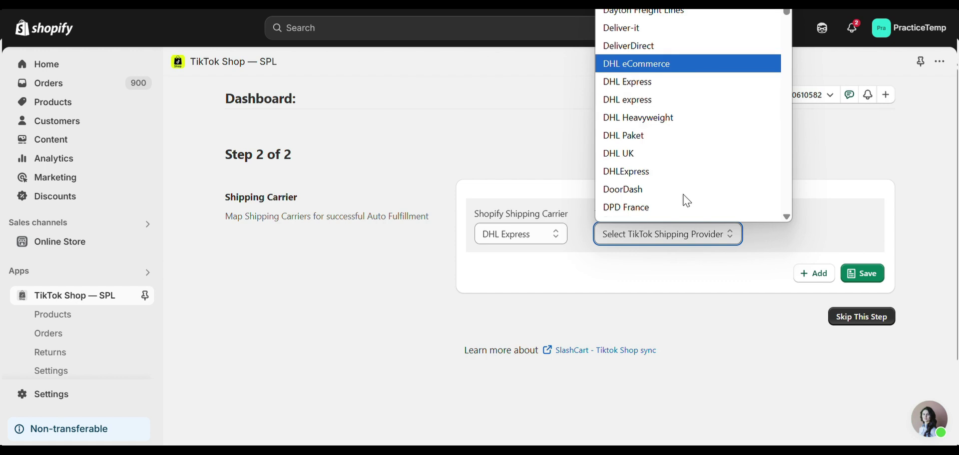
left_click(663, 92)
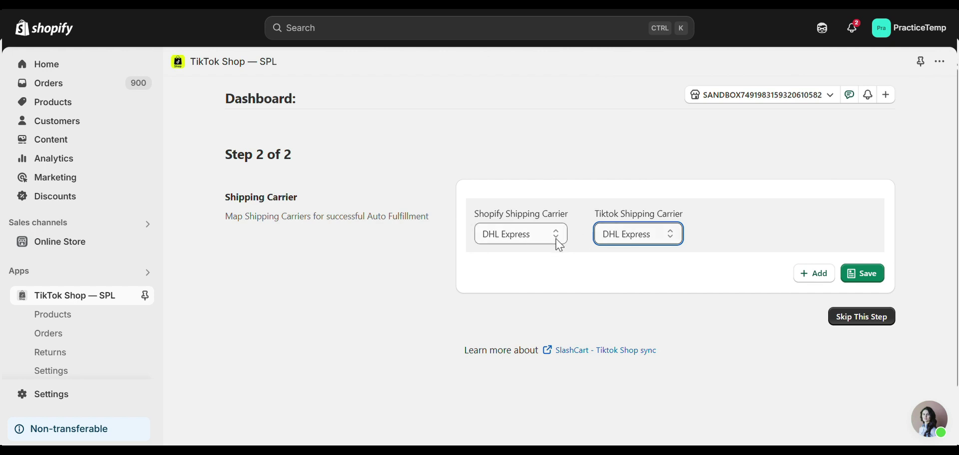
Save the DHL Express carrier mapping in the Shipping Carrier step.
left_click(867, 274)
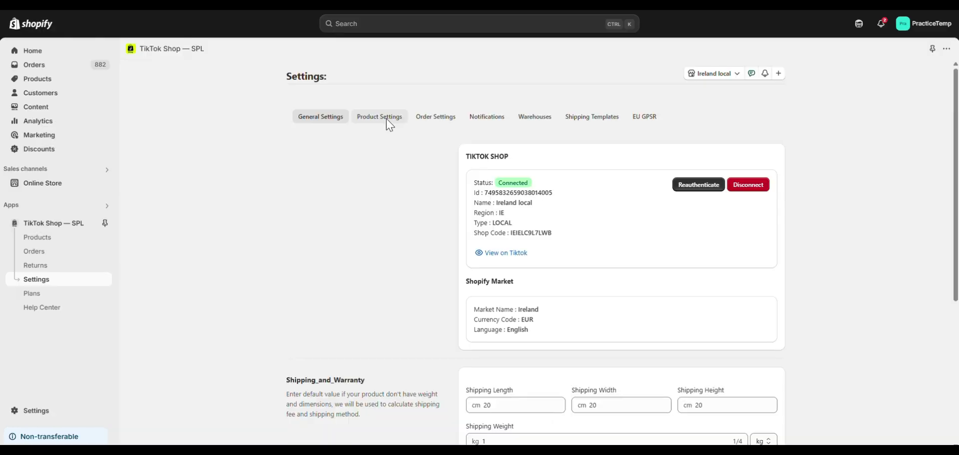
In Product Settings, keep Sandbox IE EU Sales mapped to All Locations after viewing Specific Locations.
left_click(386, 120)
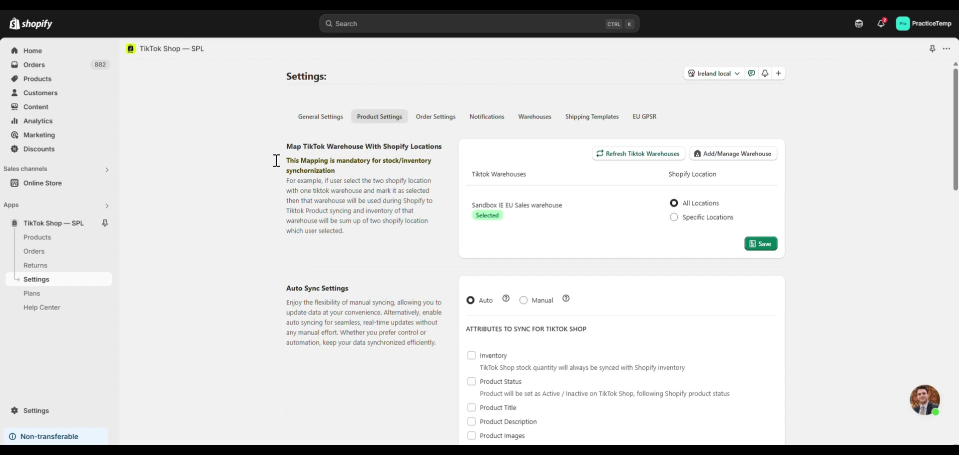
left_click_drag(286, 146, 425, 142)
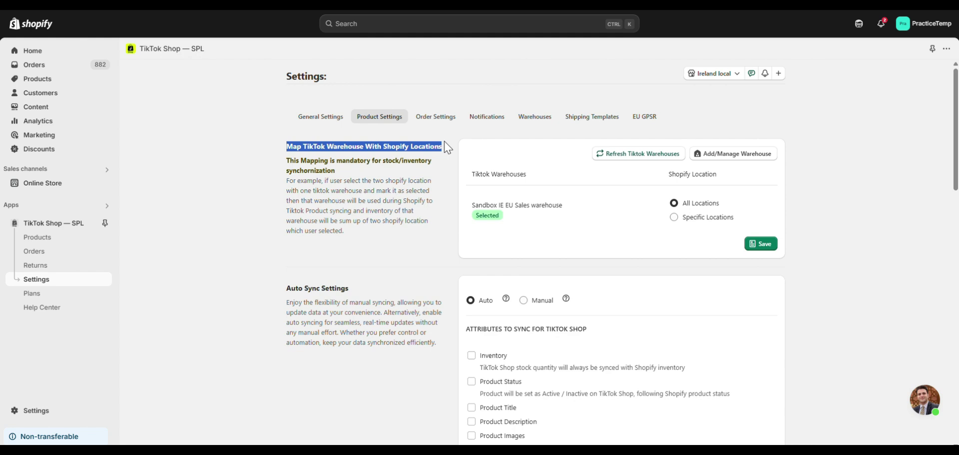
left_click(471, 205)
left_click_drag(473, 205, 579, 210)
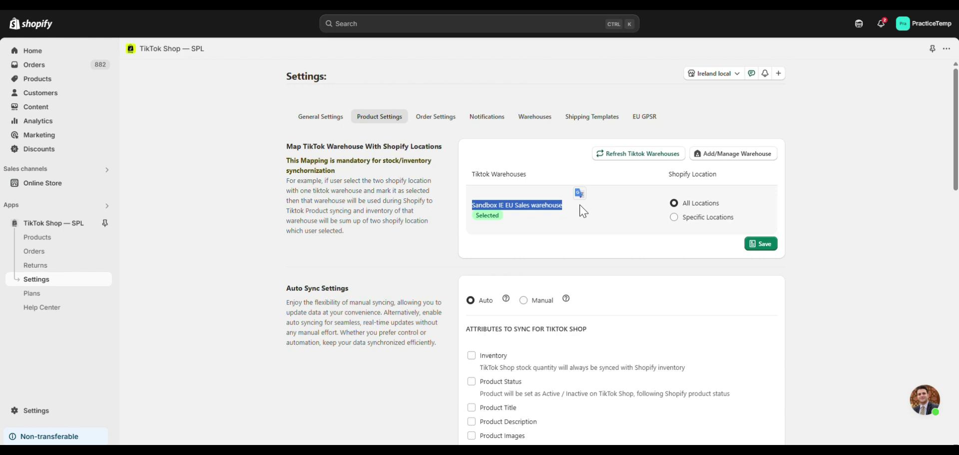
left_click(674, 217)
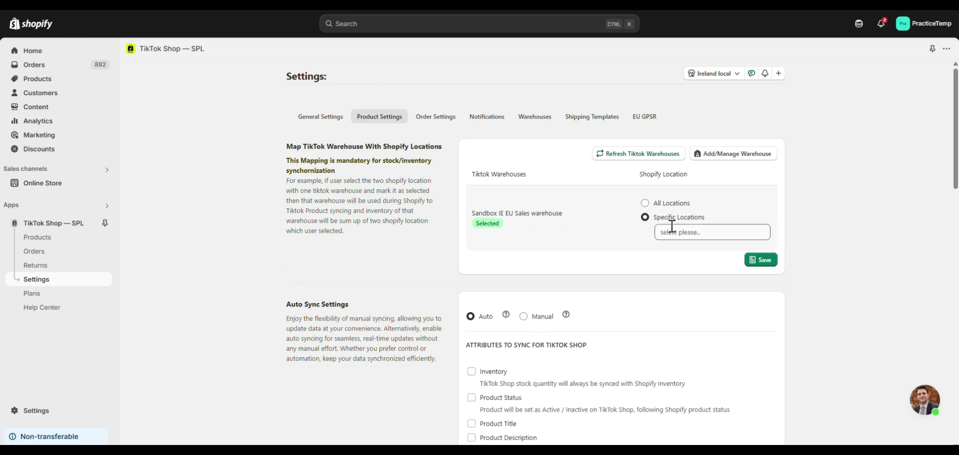
left_click(674, 232)
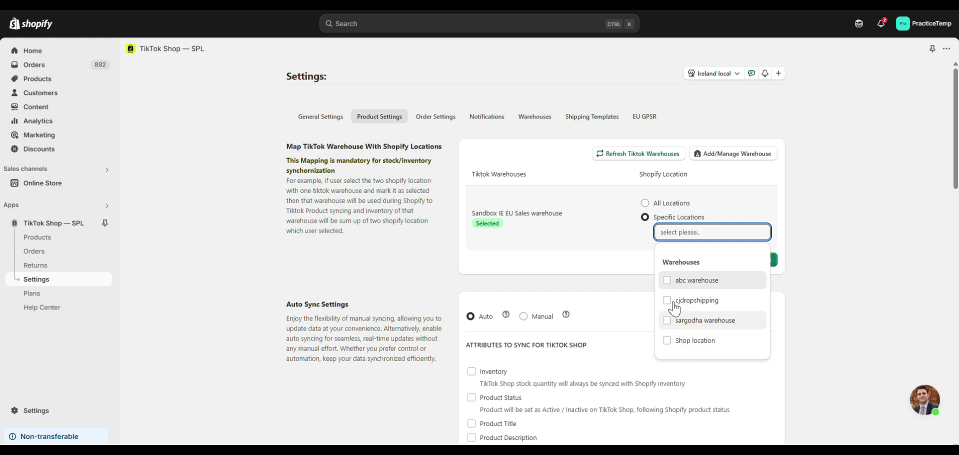
left_click(645, 203)
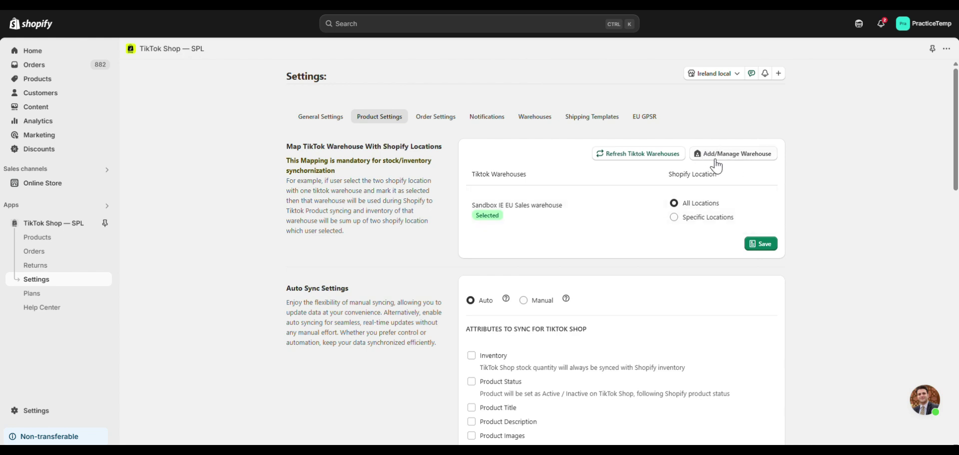
Open Warehouses settings and list the countries available for a new pickup warehouse.
left_click(743, 161)
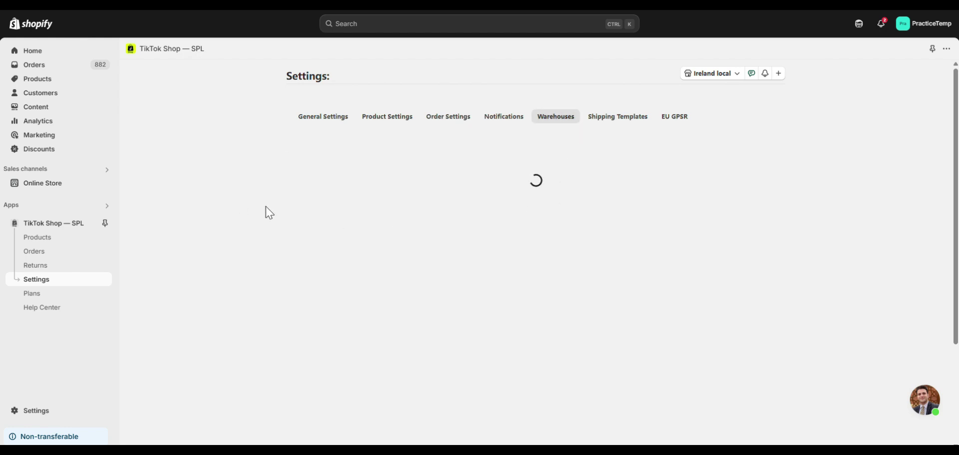
left_click_drag(298, 193, 407, 196)
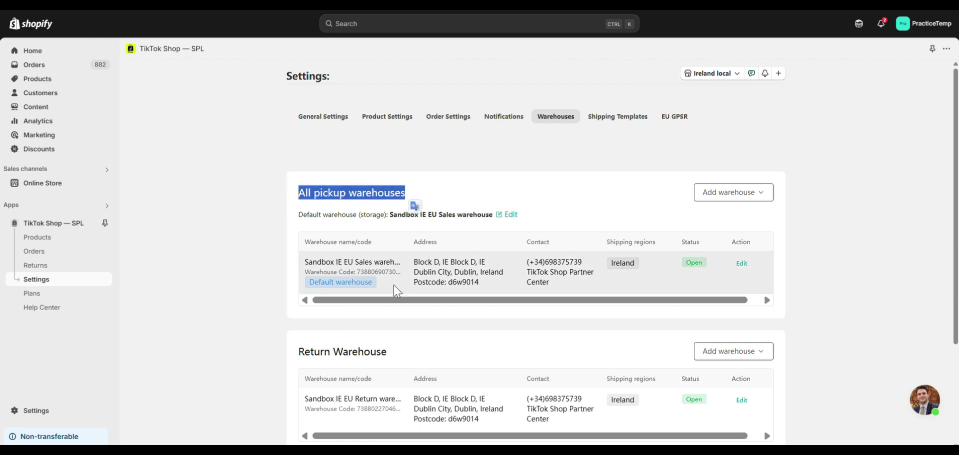
left_click_drag(395, 353, 295, 351)
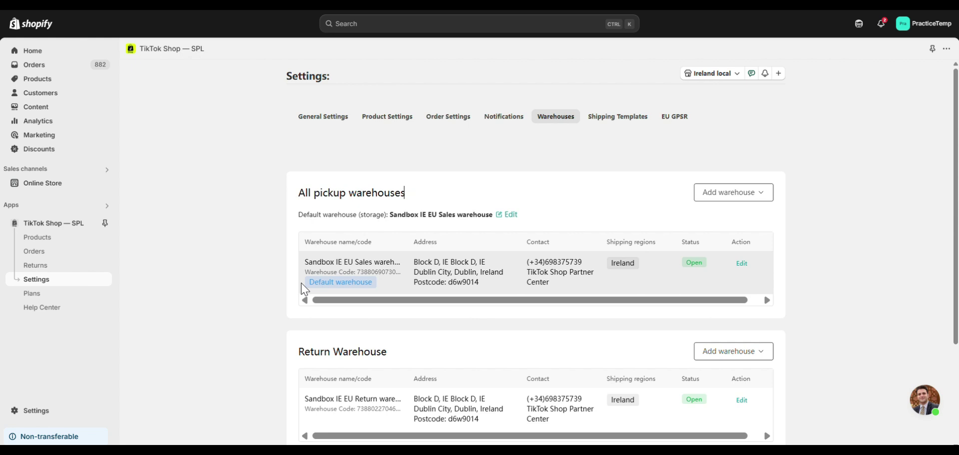
left_click_drag(304, 283, 370, 299)
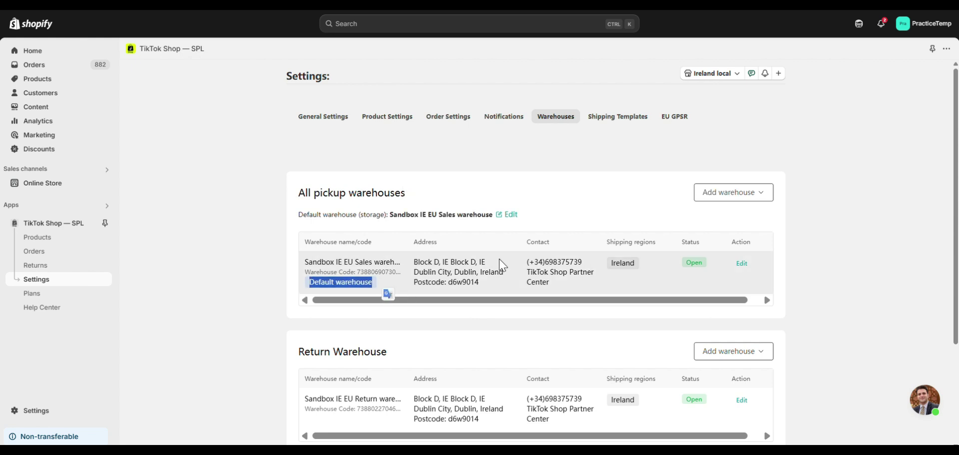
left_click_drag(607, 243, 665, 250)
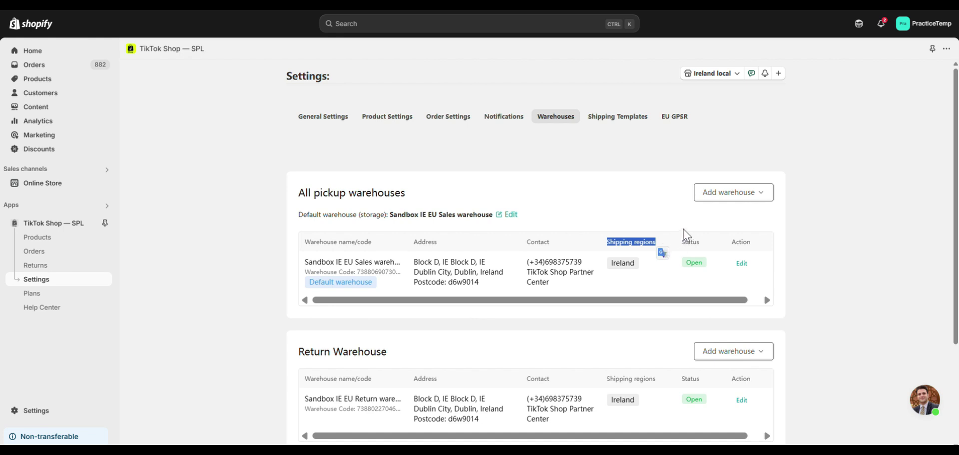
left_click(740, 197)
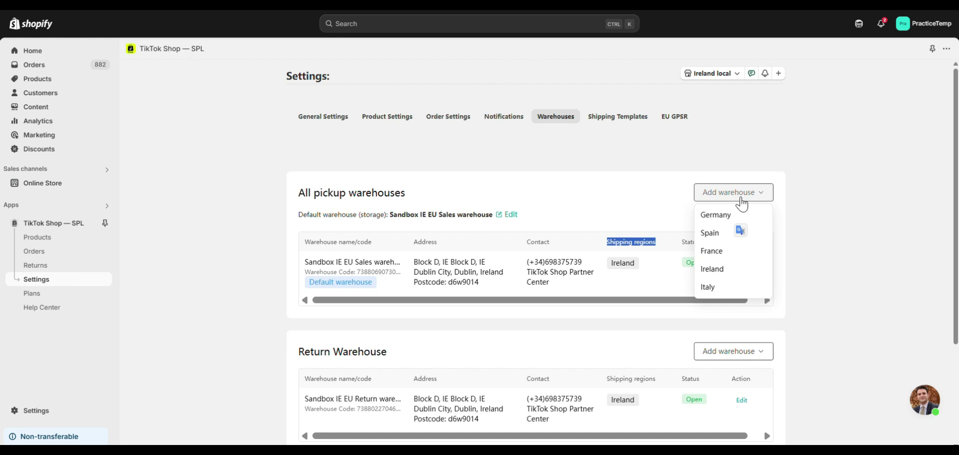
Start a Germany pickup warehouse form and cancel it without adding.
left_click(727, 214)
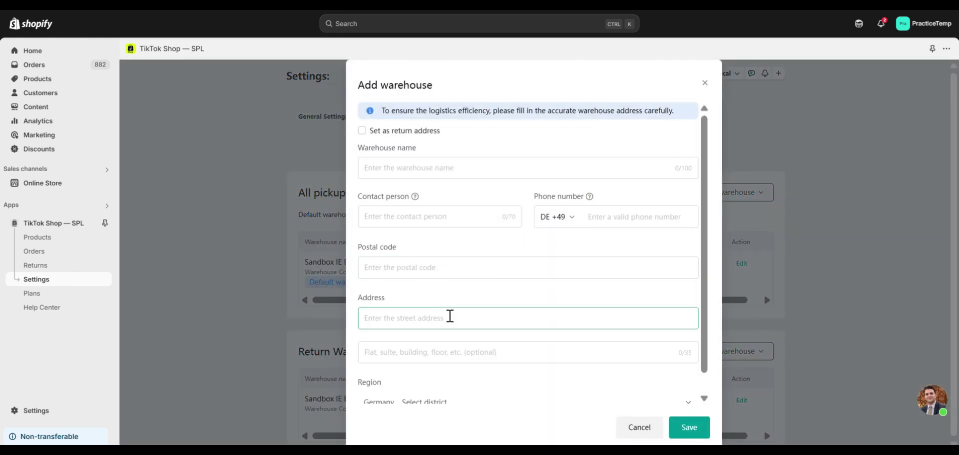
scroll(449, 316, "down", 1)
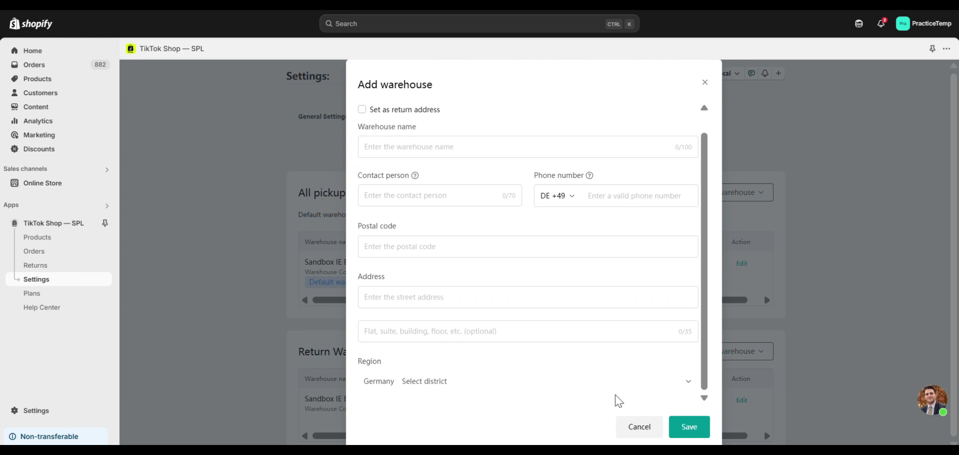
left_click(644, 427)
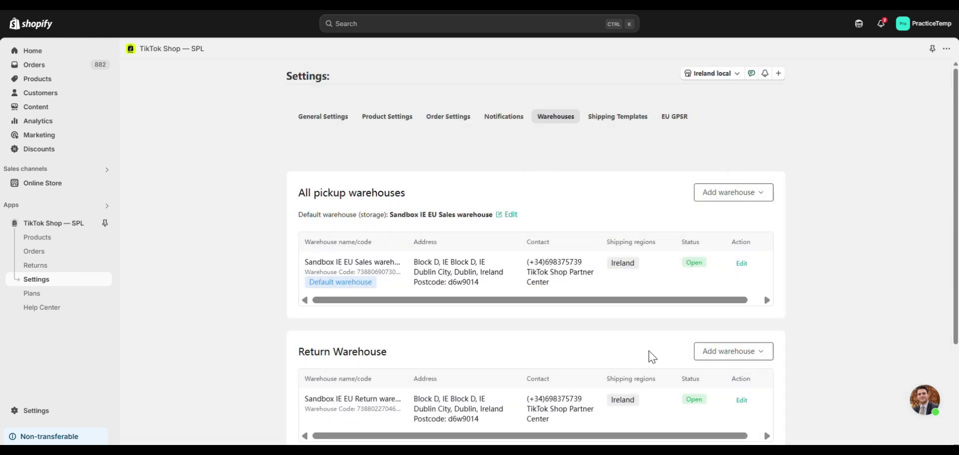
Review the Return Warehouse table listing Sandbox IE EU Return.
scroll(650, 352, "down", 3)
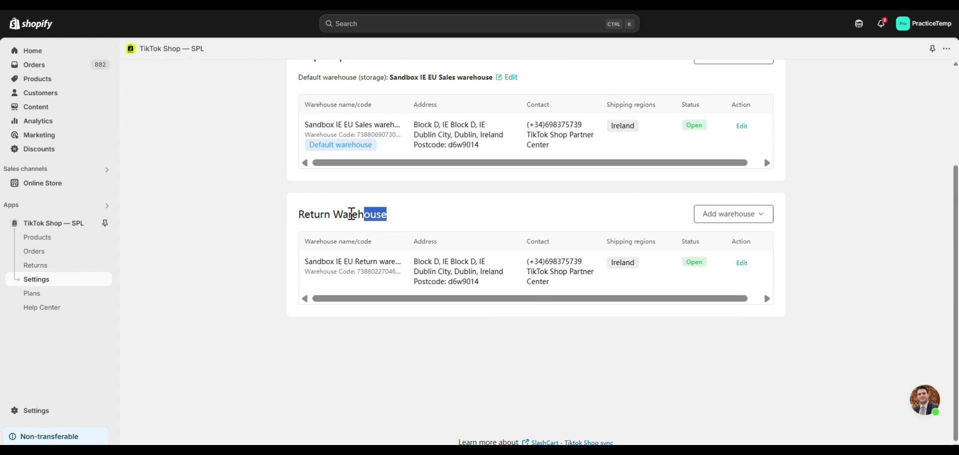
left_click_drag(394, 218, 276, 218)
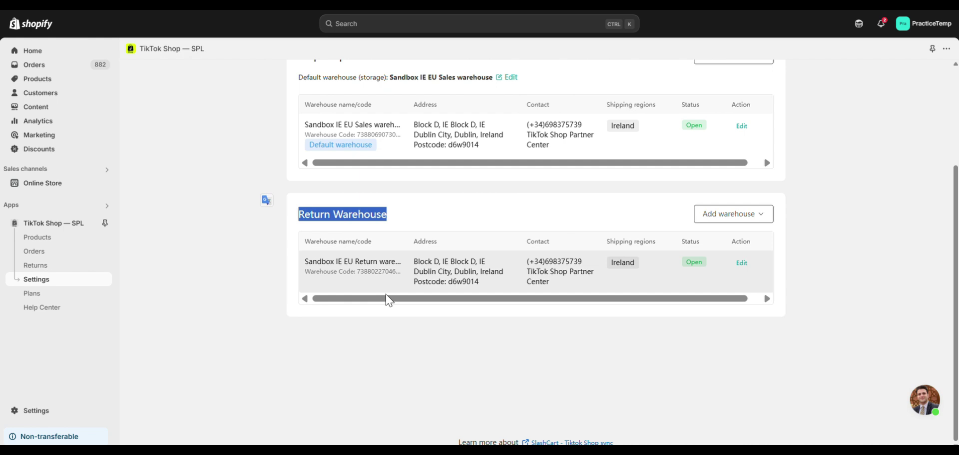
scroll(430, 305, "right", 1)
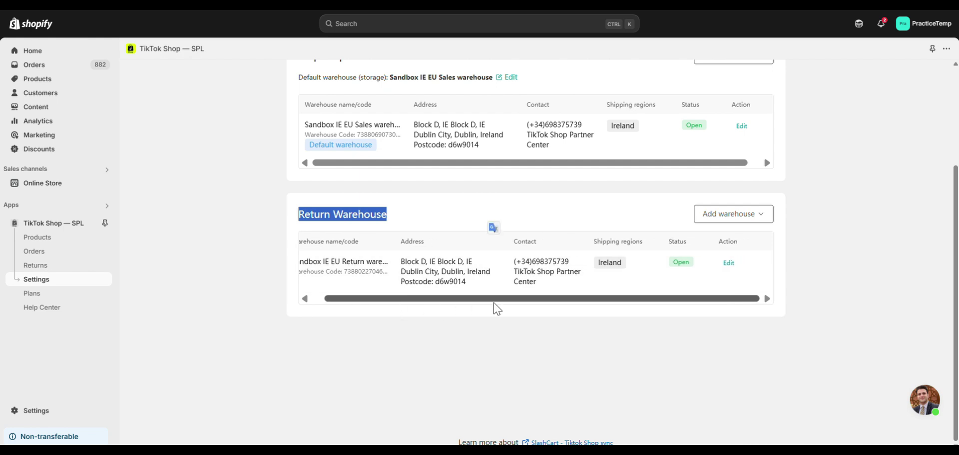
scroll(497, 309, "up", 2)
scroll(495, 278, "up", 2)
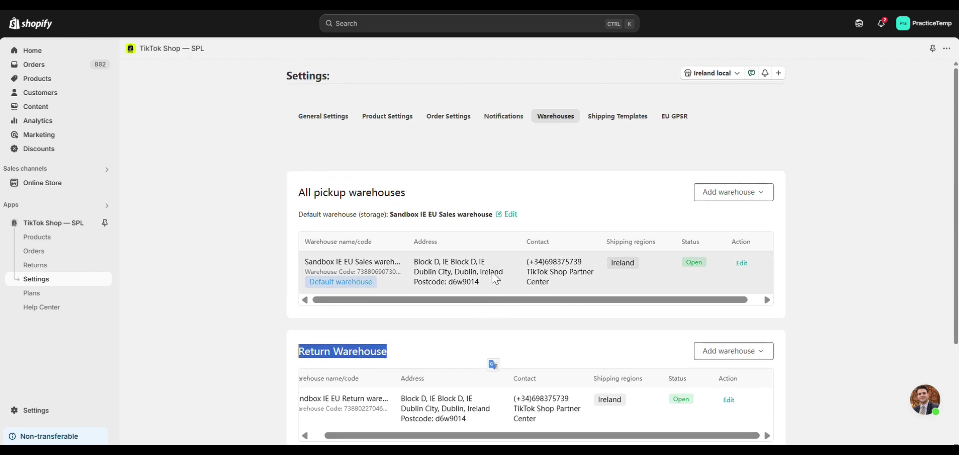
Check the first Order Settings carrier mapping row, keeping its current Shopify carrier.
left_click(753, 155)
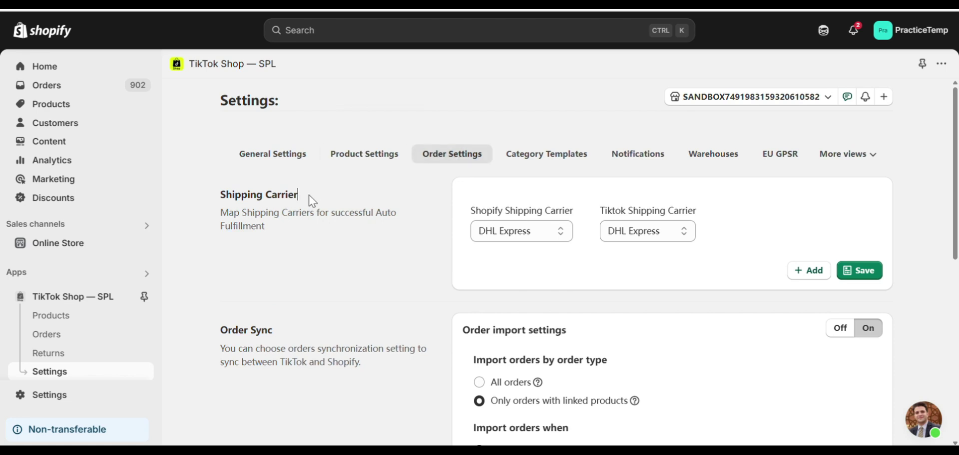
left_click_drag(311, 196, 200, 205)
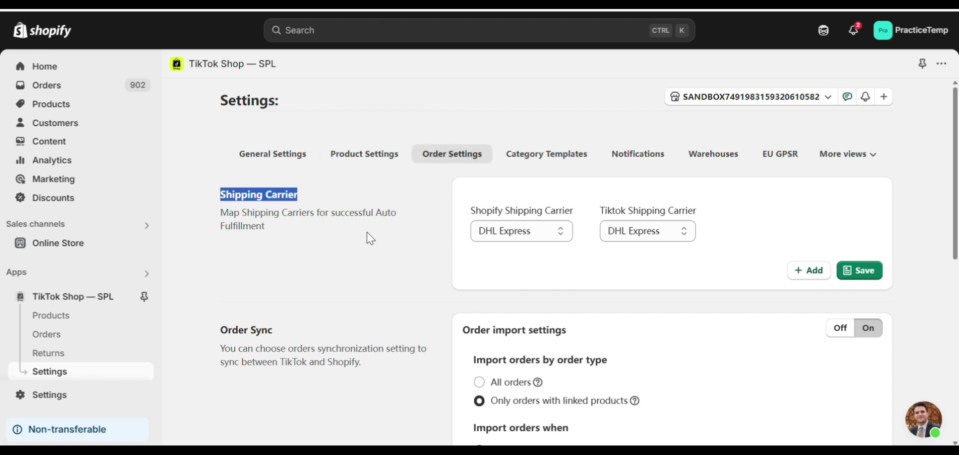
left_click(467, 214)
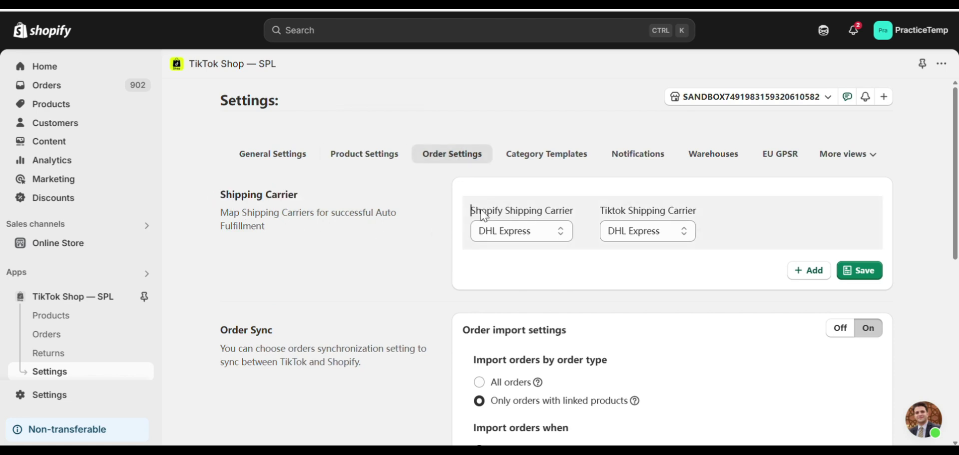
left_click(551, 234)
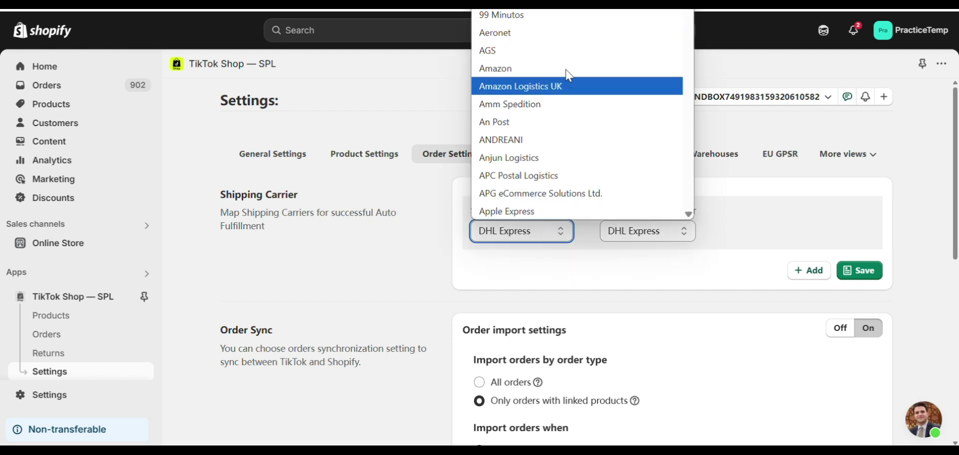
left_click(568, 10)
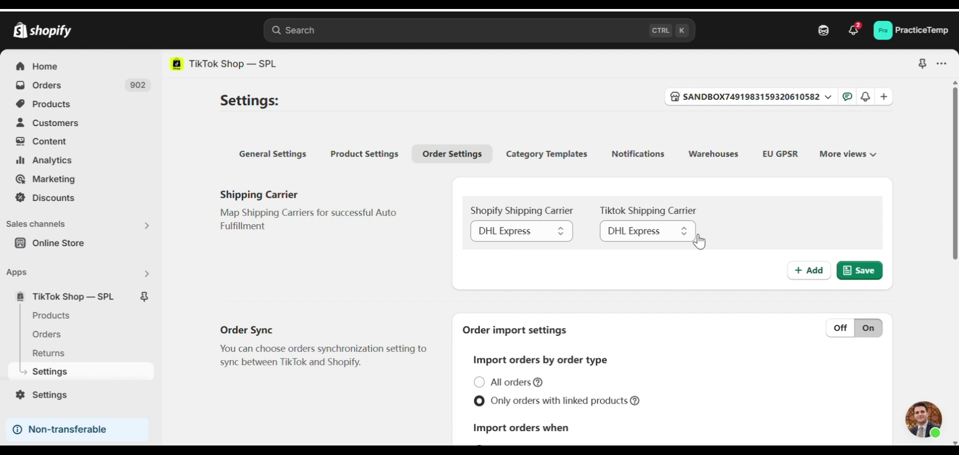
Add a carrier mapping row with custom Shopify carrier named 'DHL EXPRESS'.
left_click(809, 273)
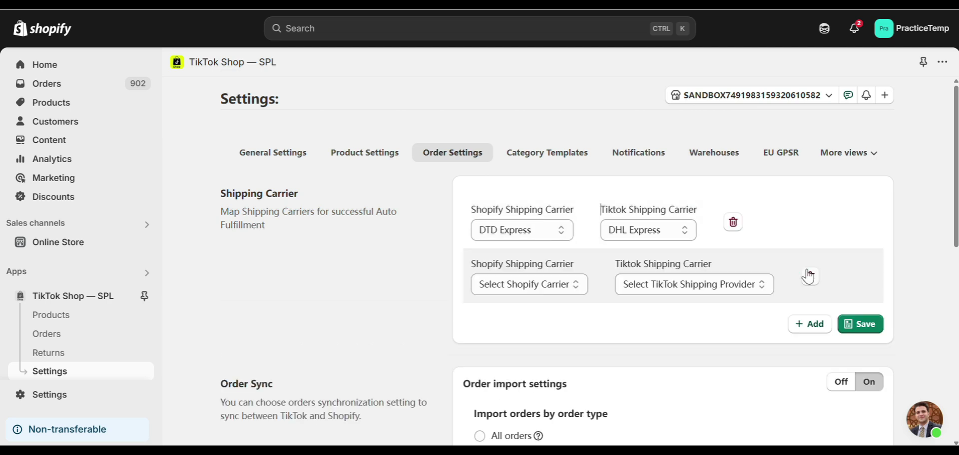
left_click(565, 291)
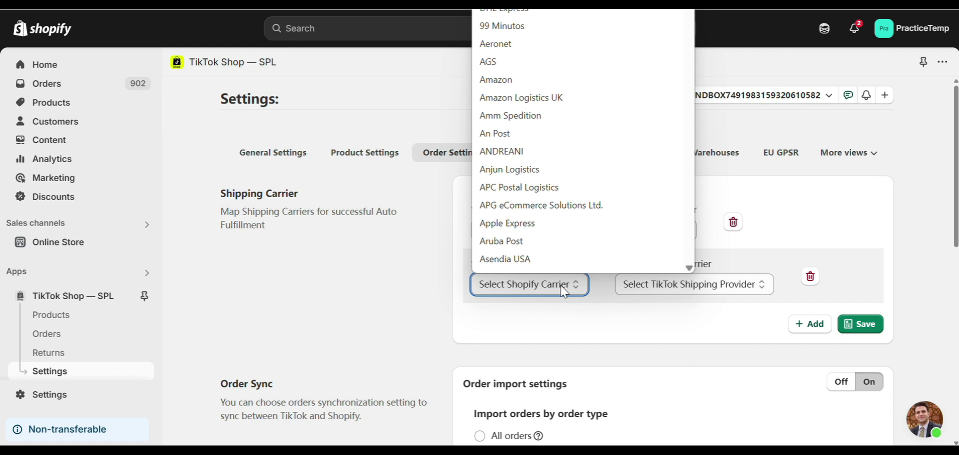
scroll(569, 189, "down", 5)
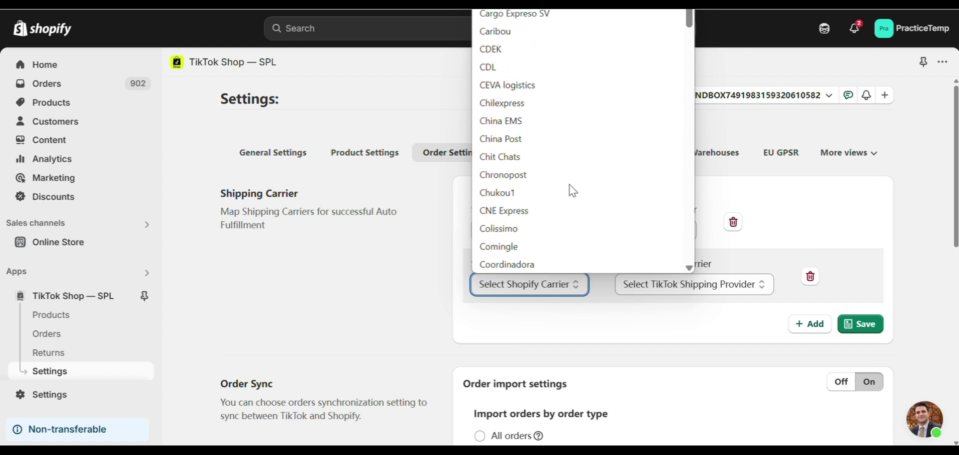
scroll(573, 191, "down", 5)
scroll(572, 190, "down", 5)
scroll(572, 191, "down", 5)
scroll(572, 191, "down", 5)
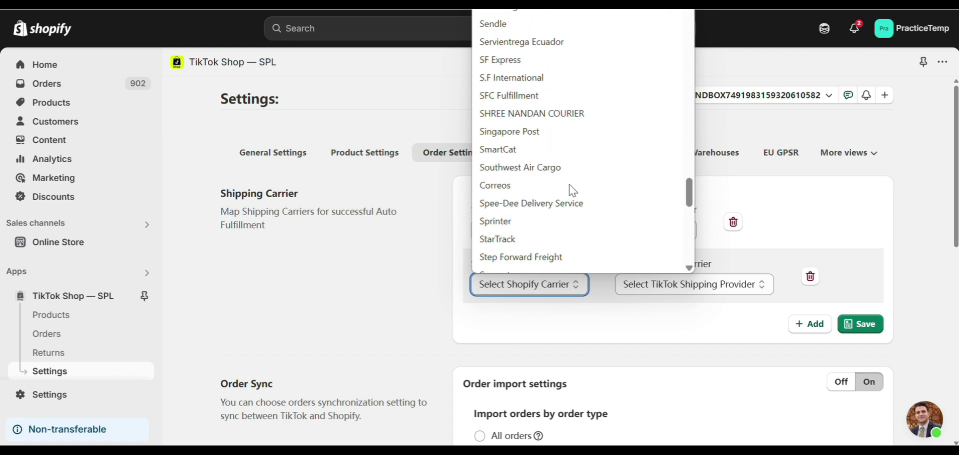
scroll(572, 191, "down", 5)
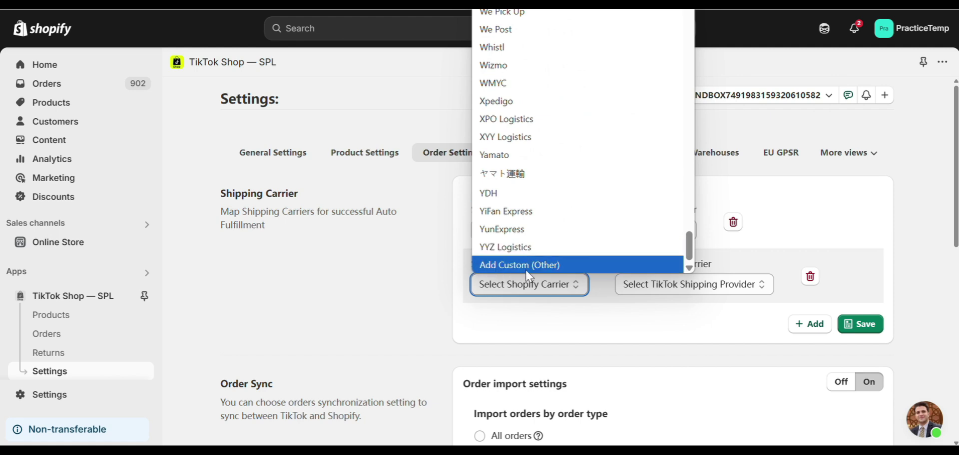
left_click(578, 271)
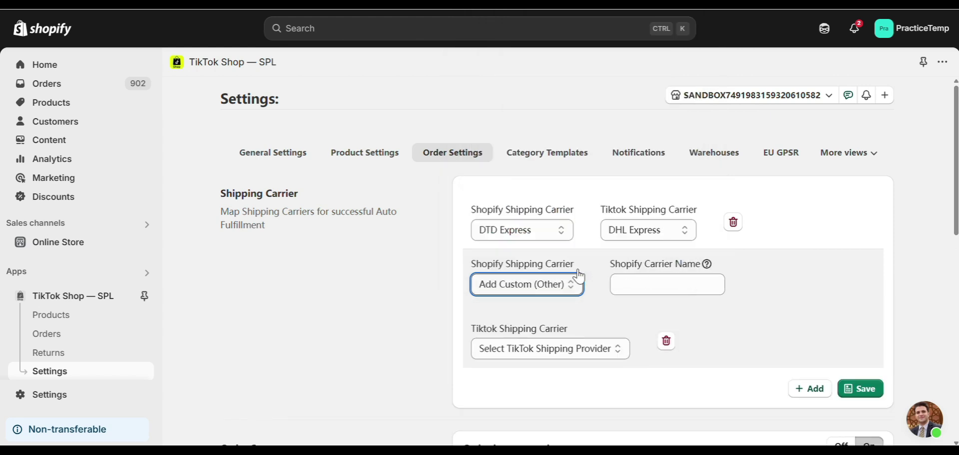
left_click(658, 282)
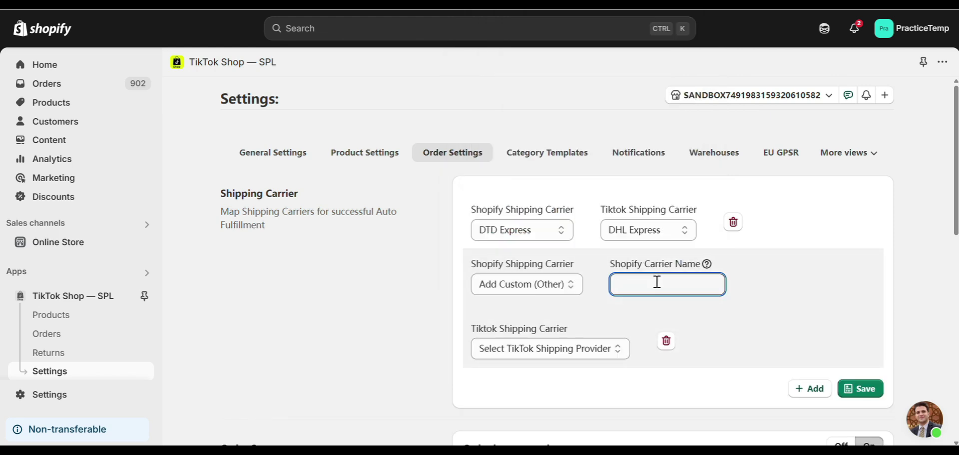
type("DH")
type("L EX")
type("PRESS")
Pair it with TikTok's DHL Express and save the carrier mappings.
left_click(575, 348)
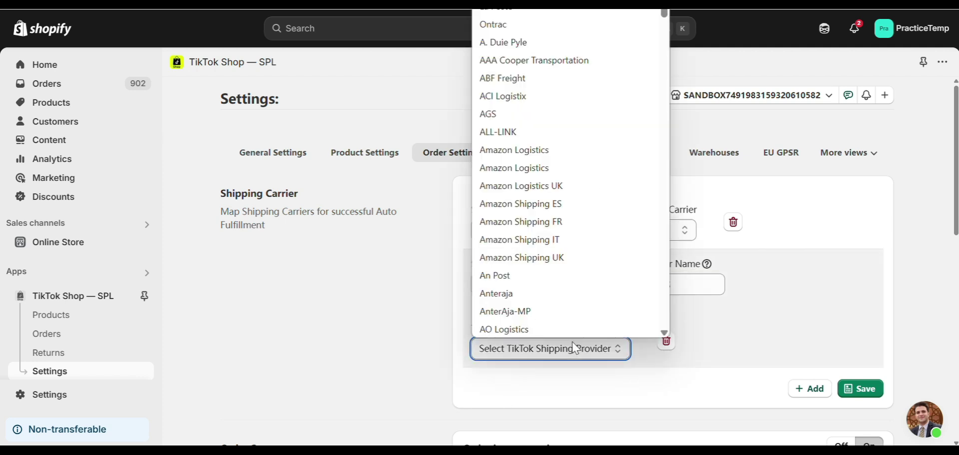
scroll(599, 233, "down", 5)
scroll(602, 237, "down", 5)
scroll(603, 241, "down", 5)
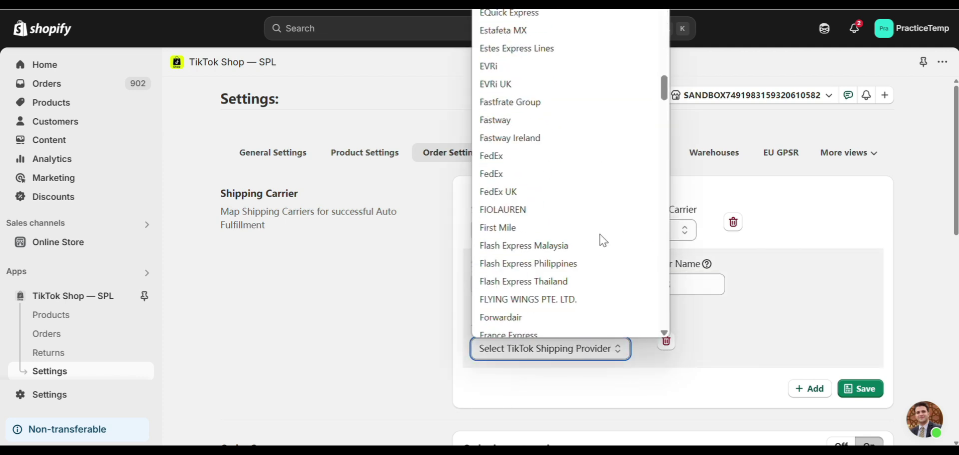
scroll(603, 241, "up", 5)
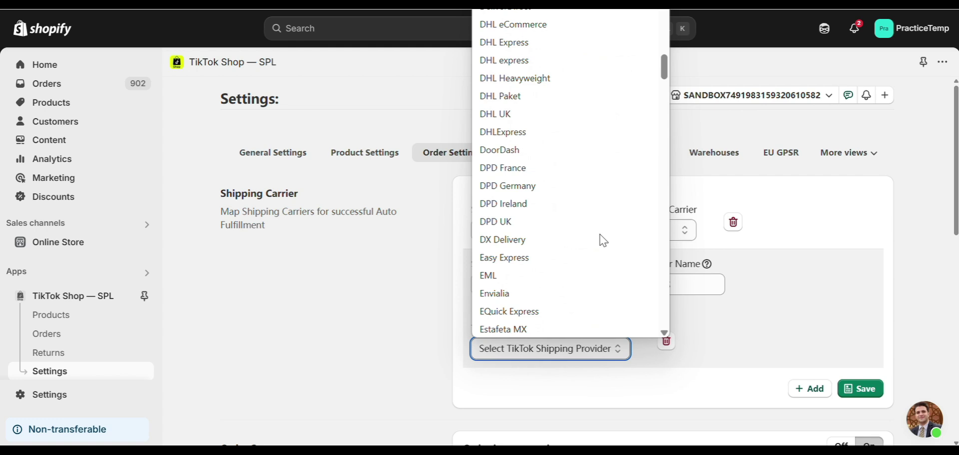
left_click(559, 41)
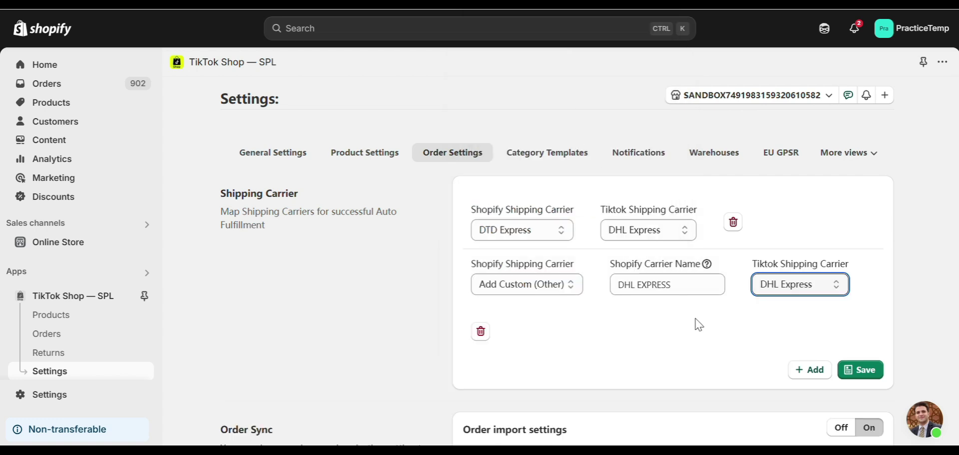
left_click(865, 372)
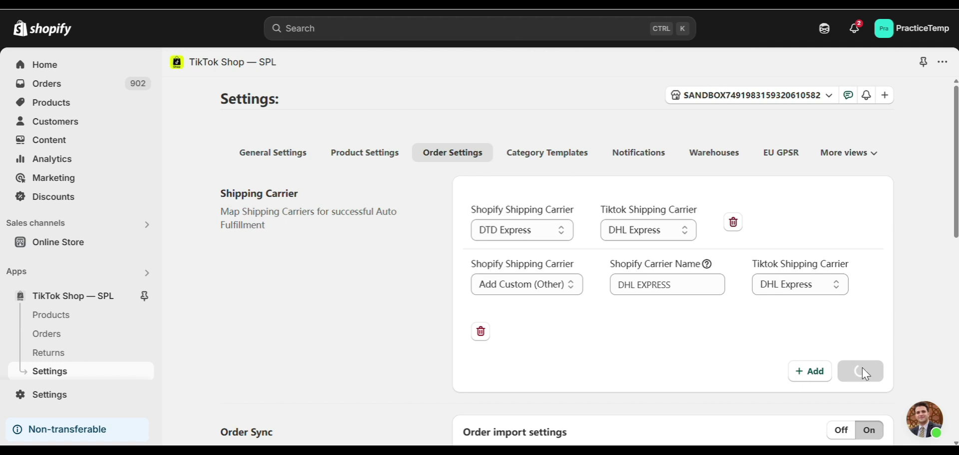